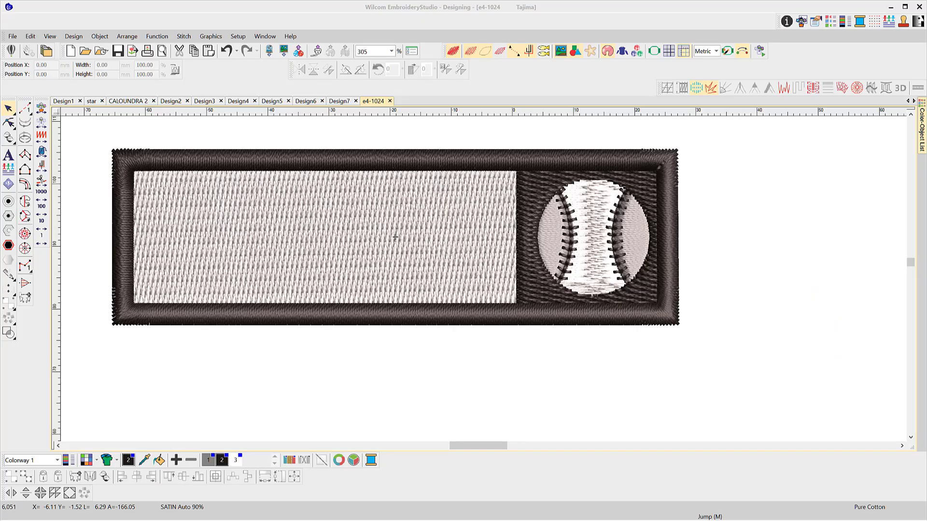
# Step: Enter BALL GAMES as new lettering in the AGATHA font at 9 mm height
pyautogui.click(8, 157)
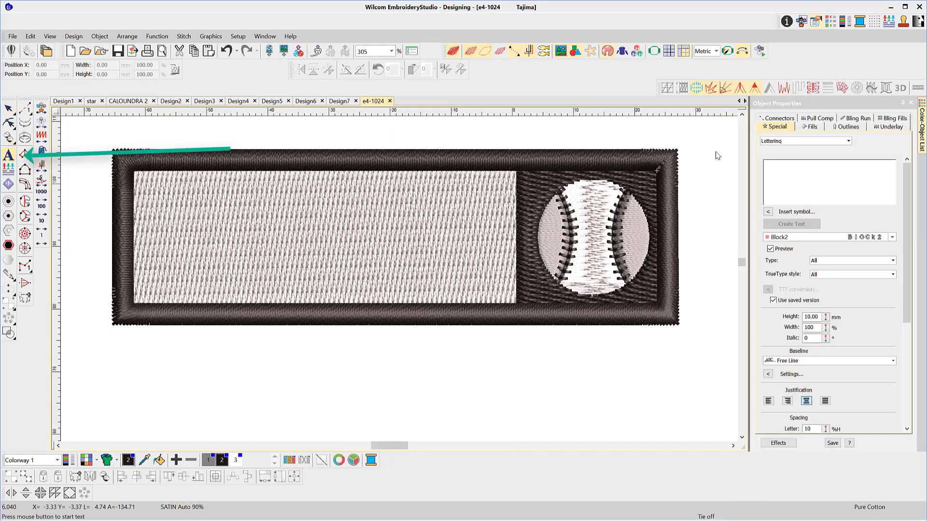
pyautogui.press('a')
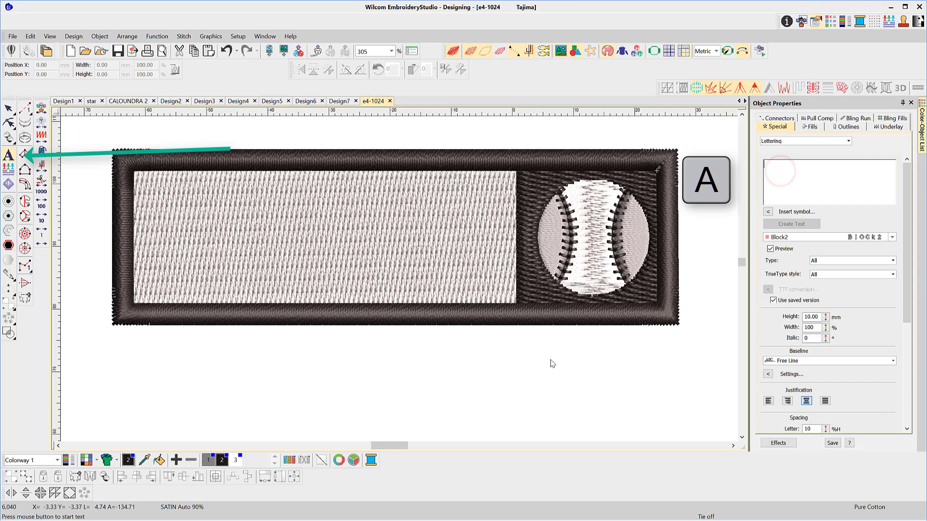
pyautogui.write('BALL')
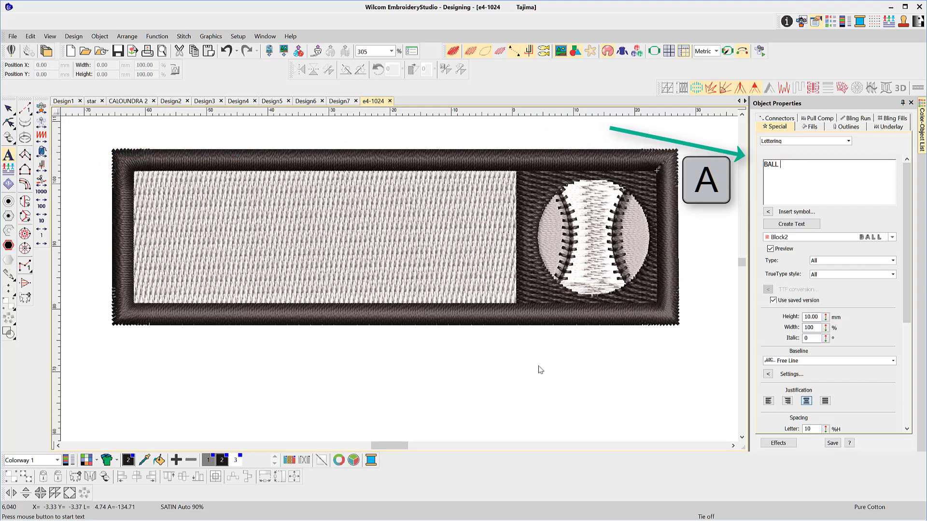
pyautogui.write(' GAMES')
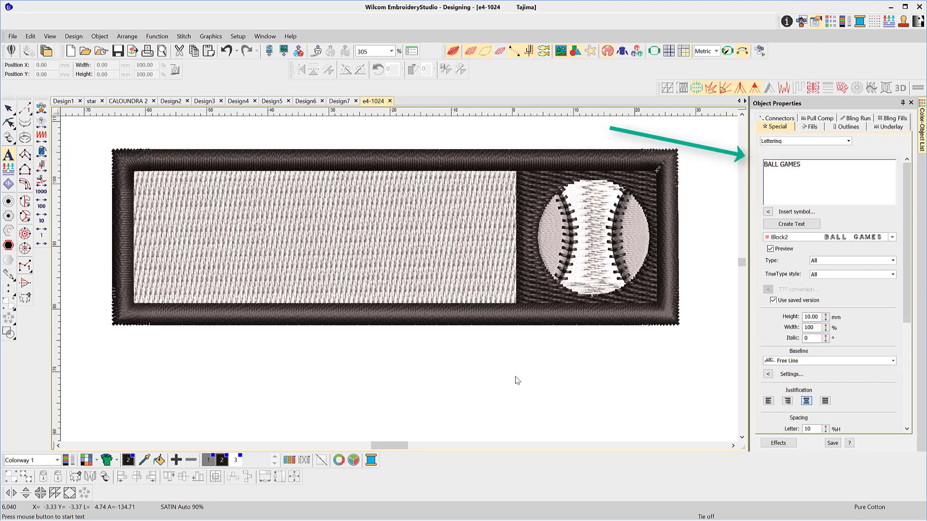
pyautogui.click(892, 237)
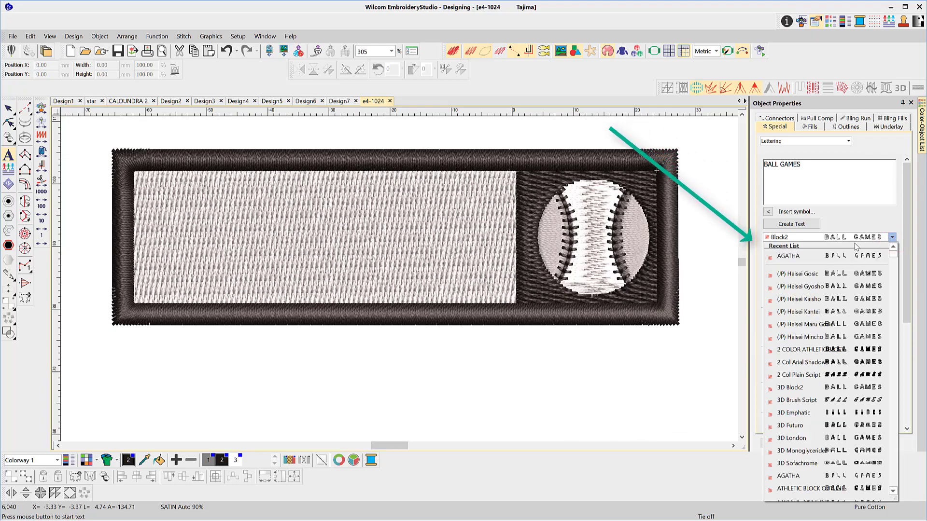
pyautogui.click(814, 256)
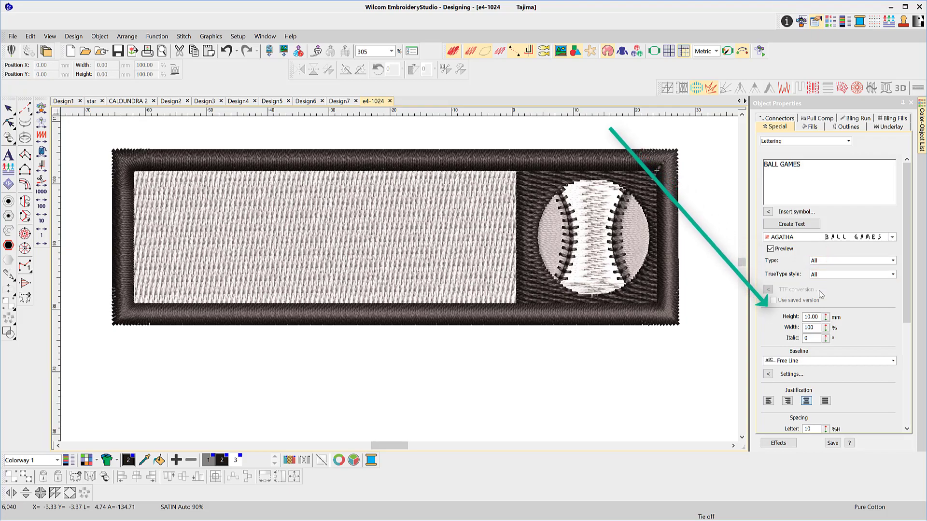
pyautogui.doubleClick(819, 317)
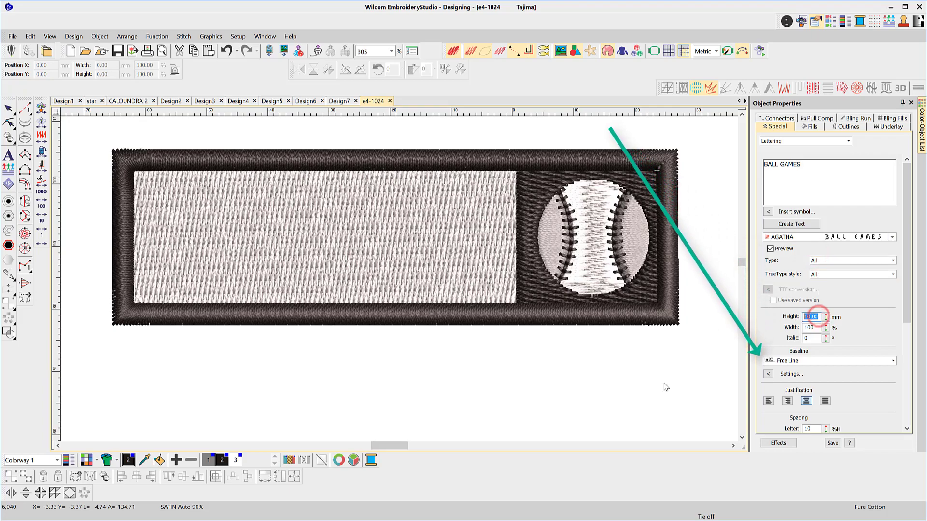
pyautogui.write('9')
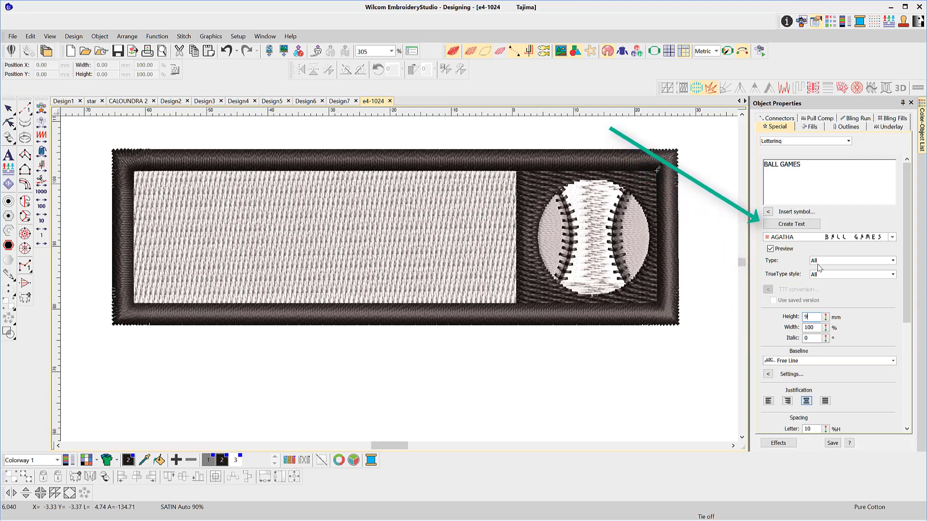
# Step: Place BALL GAMES on the patch's light panel, shifting it down and left
pyautogui.click(797, 225)
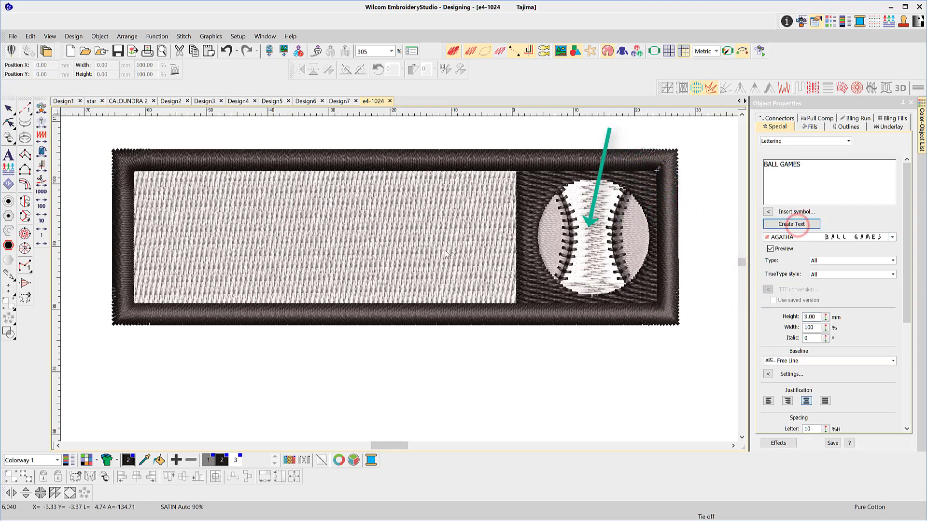
pyautogui.click(344, 239)
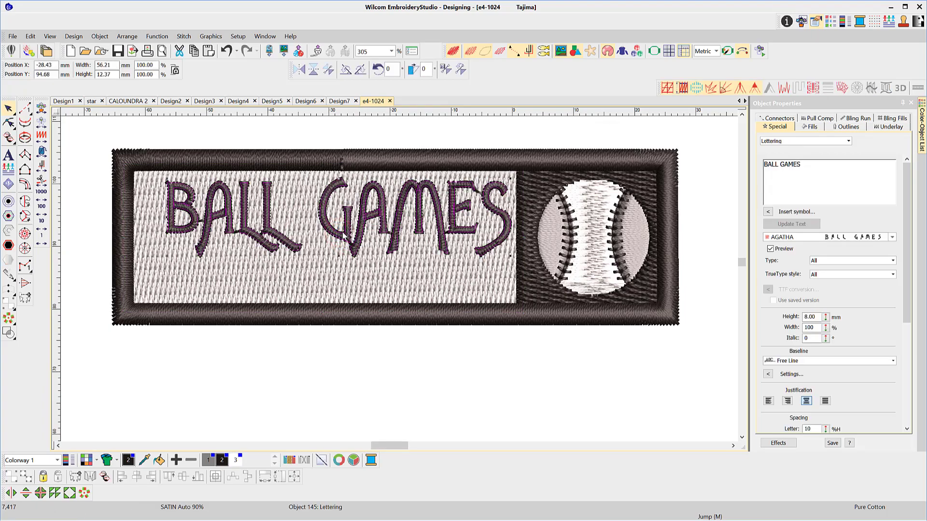
pyautogui.moveTo(343, 235); pyautogui.dragTo(335, 266)
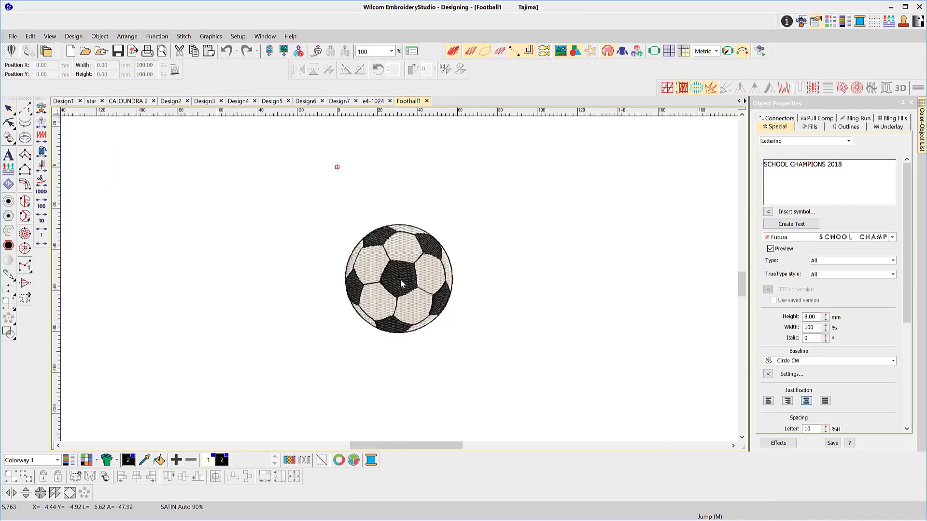
# Step: Wrap SCHOOL CHAMPIONS 2018 in a full Circle CW baseline just outside the football and open Baseline Settings
pyautogui.click(786, 226)
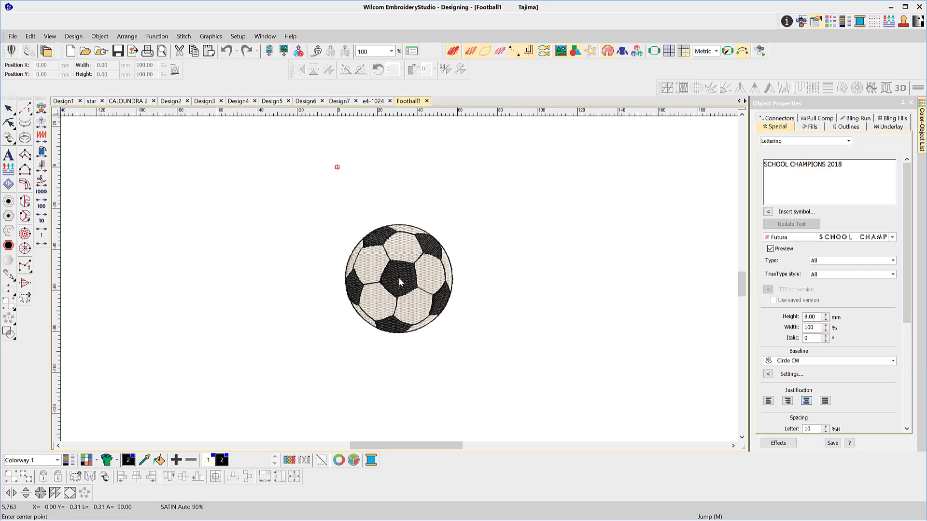
pyautogui.click(398, 277)
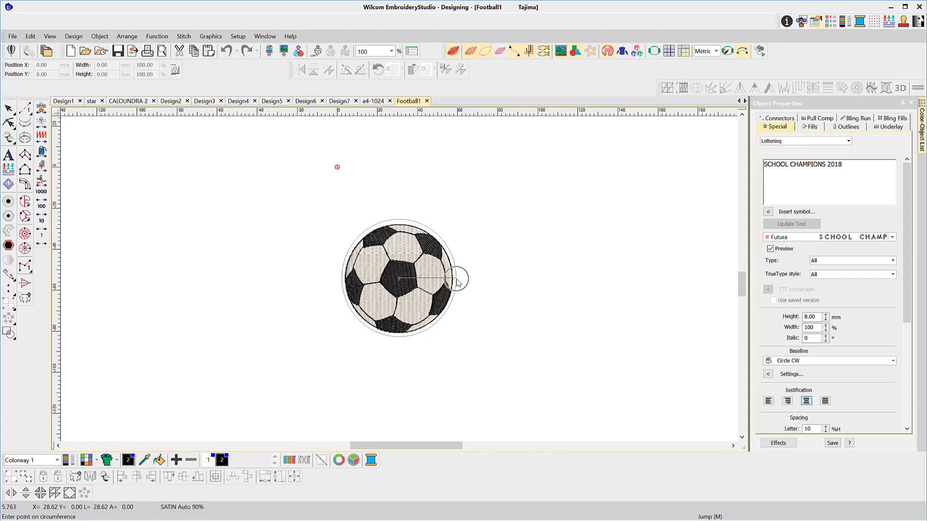
pyautogui.click(458, 283)
pyautogui.press('Return')
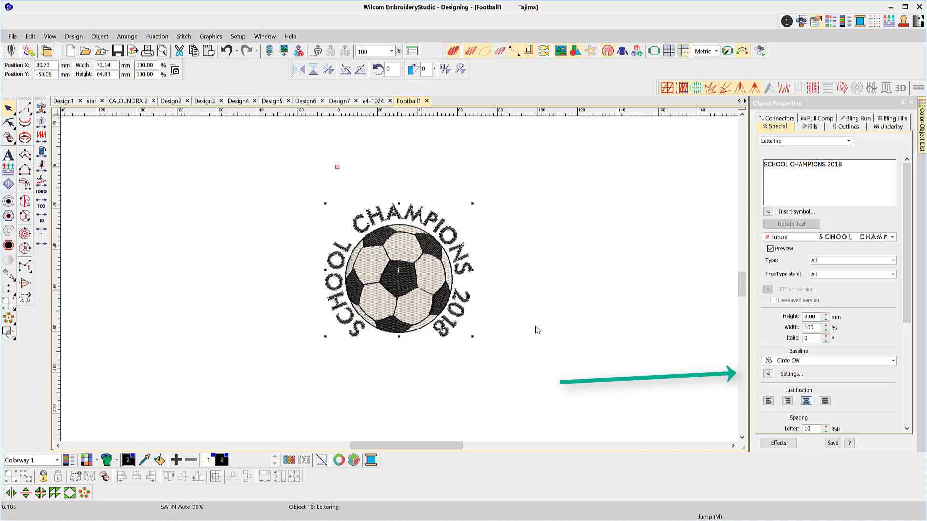
pyautogui.click(768, 373)
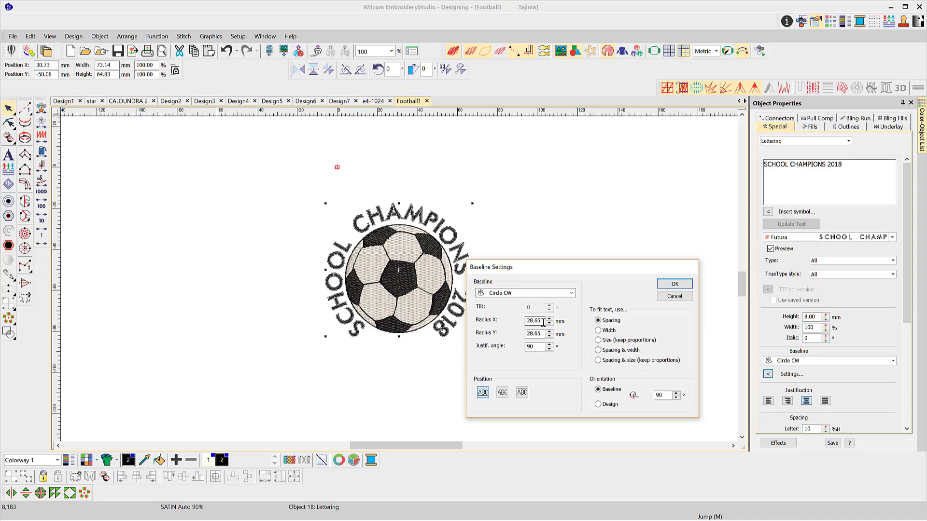
# Step: Close the football's baseline settings and set a circle-baseline centre on the wine bottle
pyautogui.moveTo(575, 267); pyautogui.dragTo(597, 200)
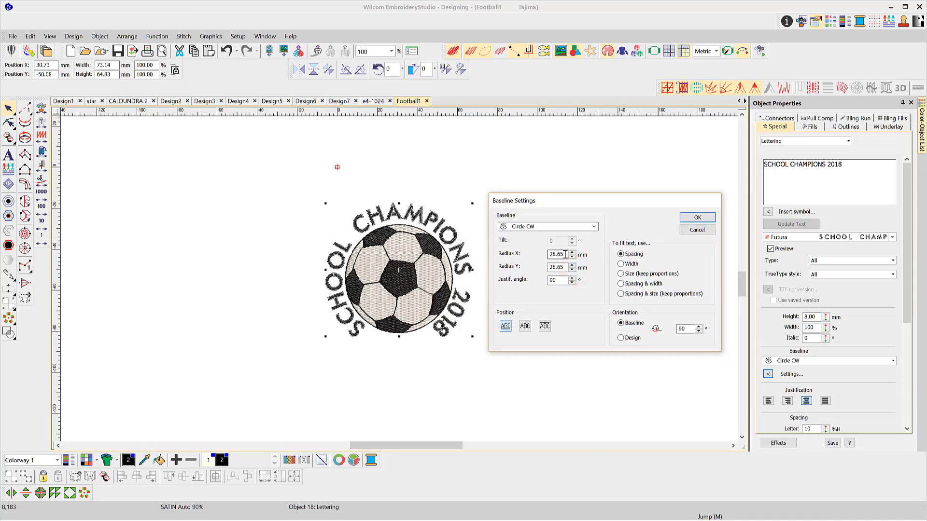
pyautogui.click(697, 217)
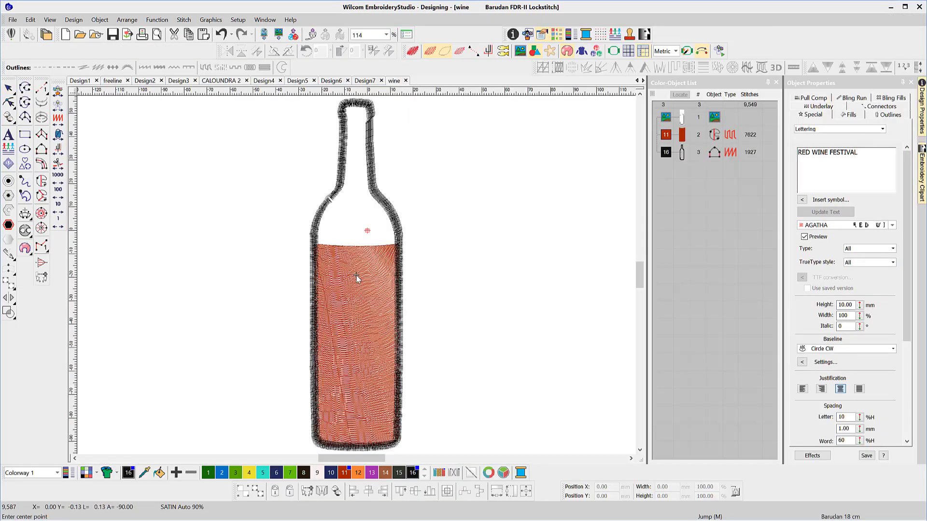
pyautogui.click(356, 276)
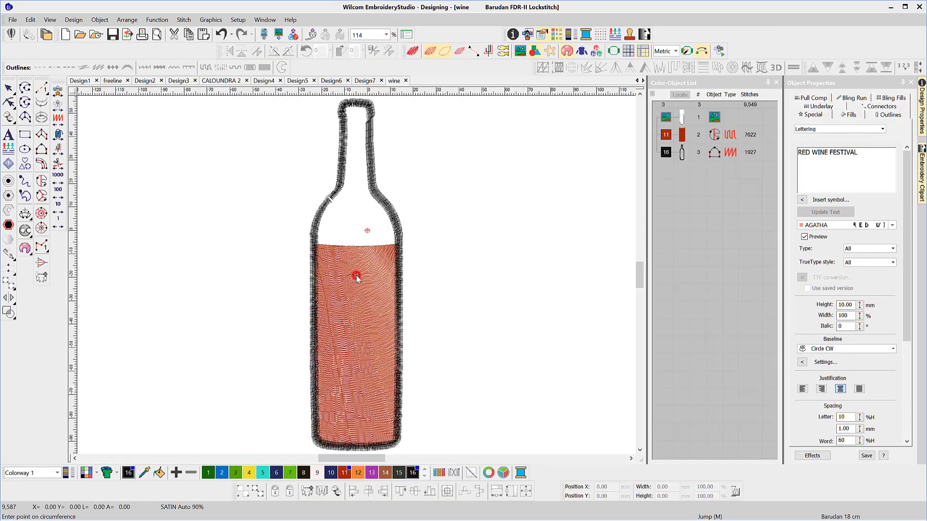
# Step: Stretch the RED WINE FESTIVAL baseline into a tall oval over the bottle and deselect it
pyautogui.click(412, 276)
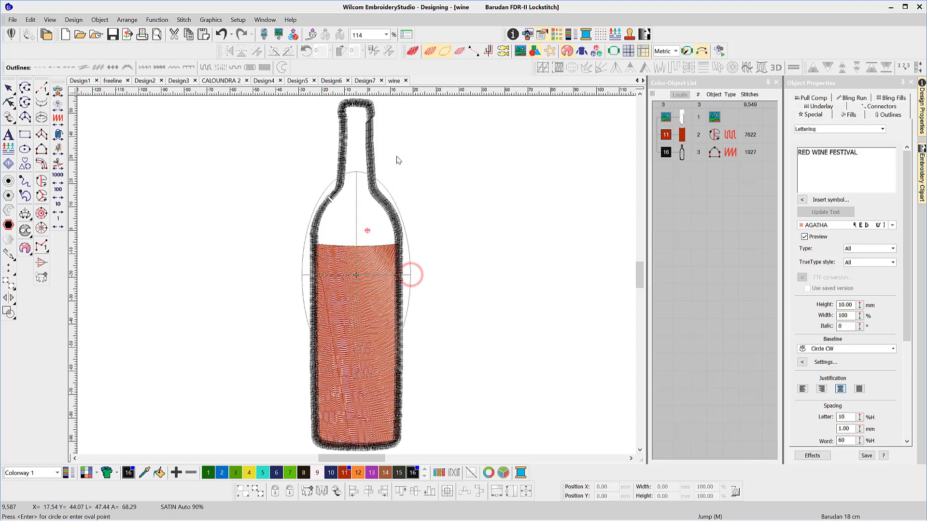
pyautogui.scroll(3, 396, 218)
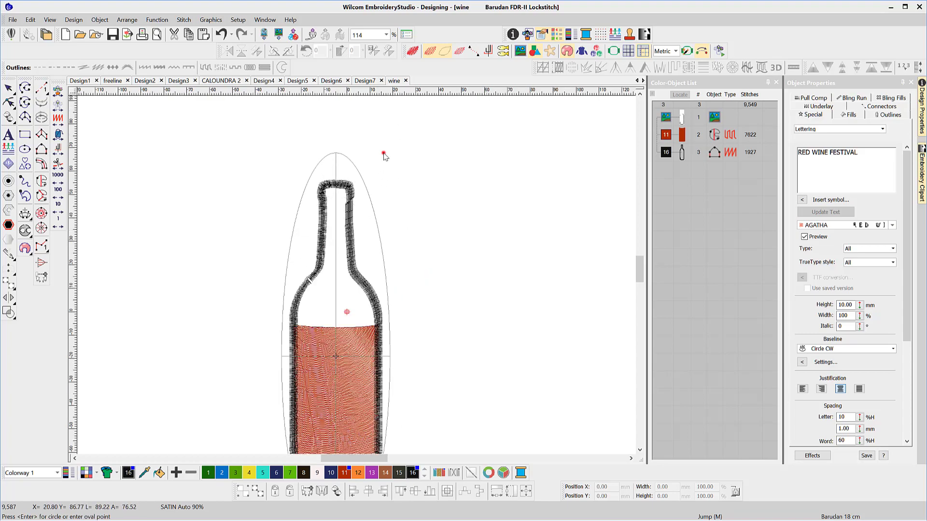
pyautogui.click(384, 154)
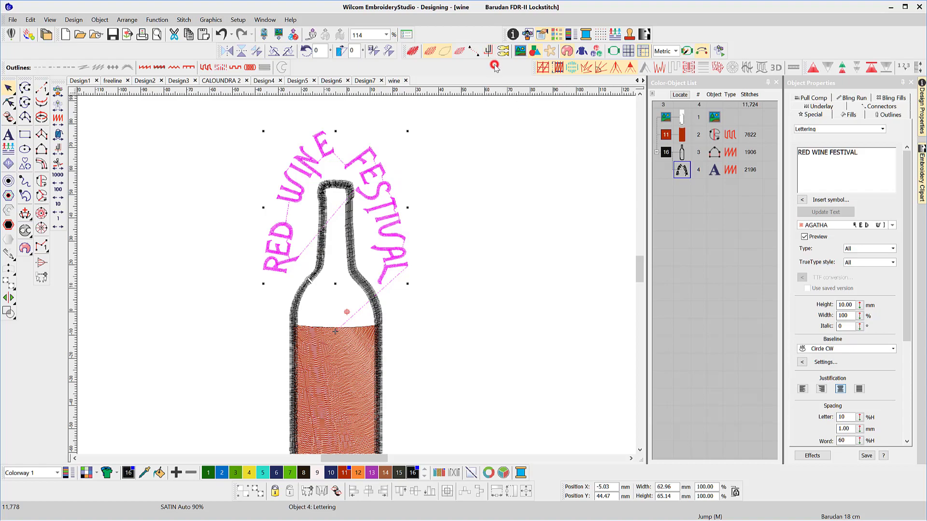
pyautogui.press('Escape')
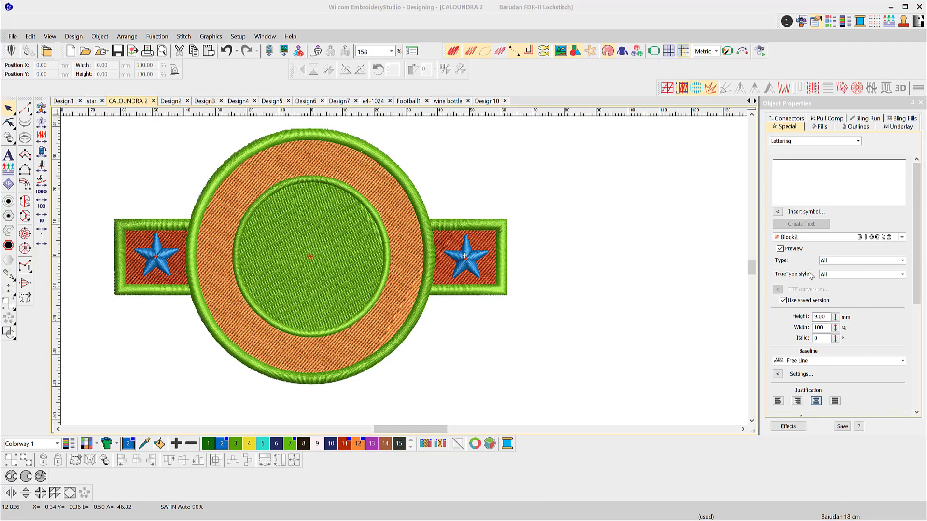
# Step: Type CALOUNDRA and QLD as lettering lines and set the height to 8 mm
pyautogui.click(789, 161)
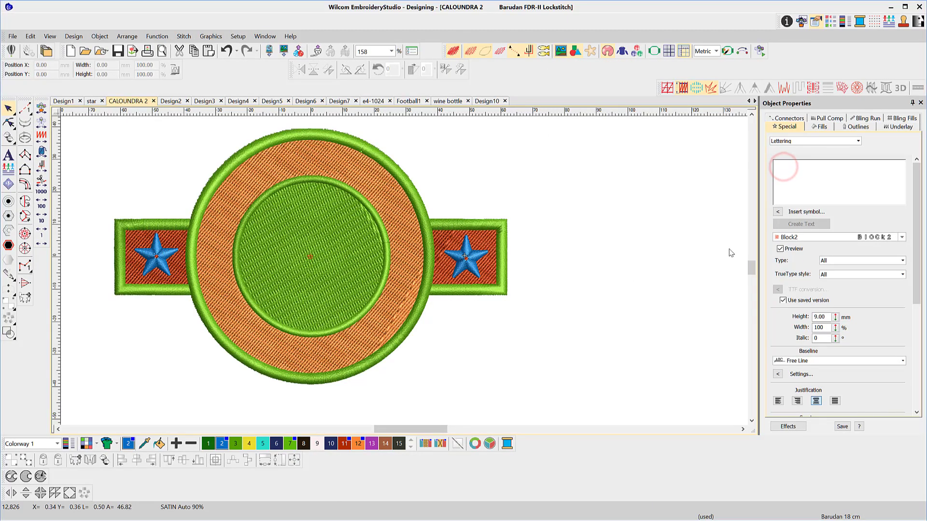
pyautogui.write('CALOUNDRA')
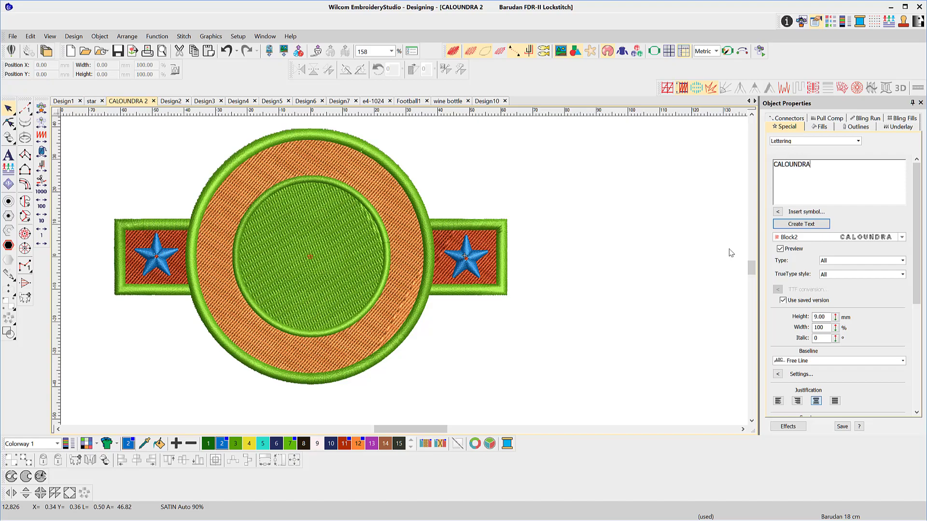
pyautogui.press('Return')
pyautogui.write('QLD')
pyautogui.doubleClick(829, 317)
pyautogui.write('8')
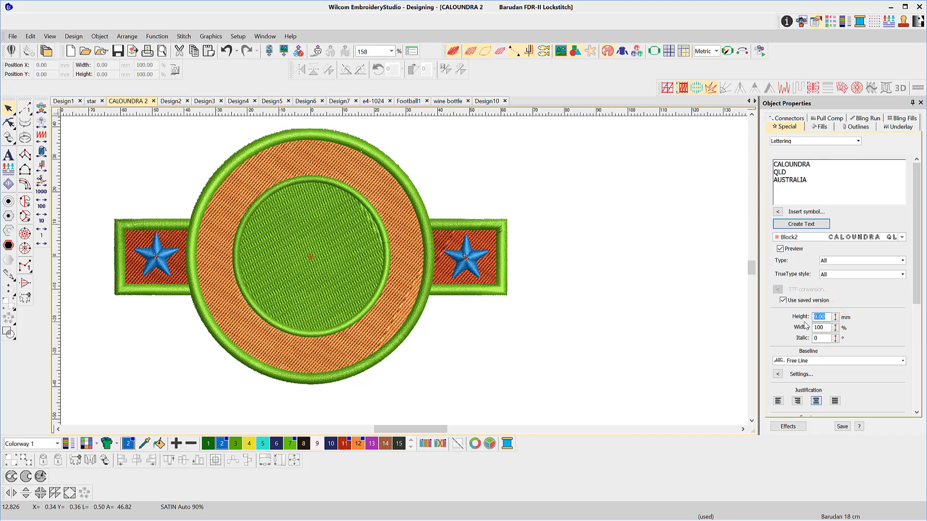
# Step: Lay the lettering on the predefined circular baseline, centred on the badge and sized to the orange ring
pyautogui.click(902, 362)
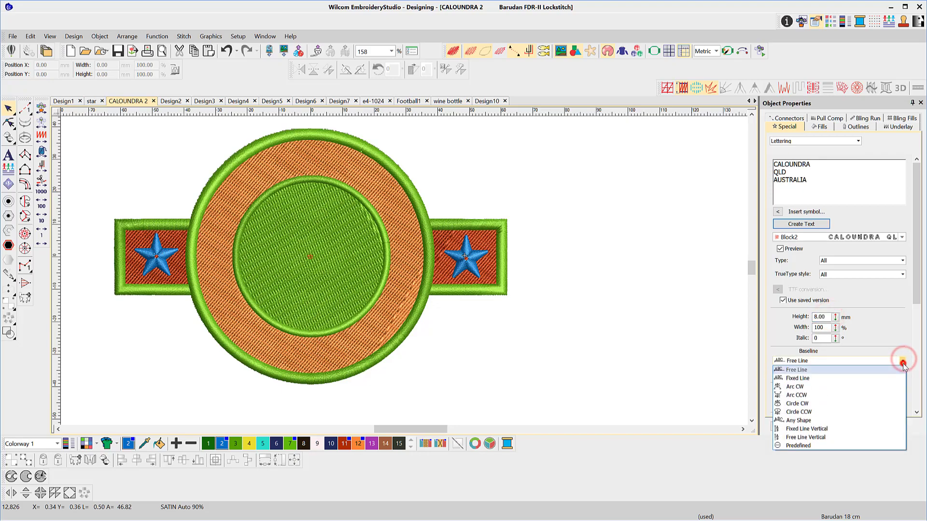
pyautogui.click(798, 446)
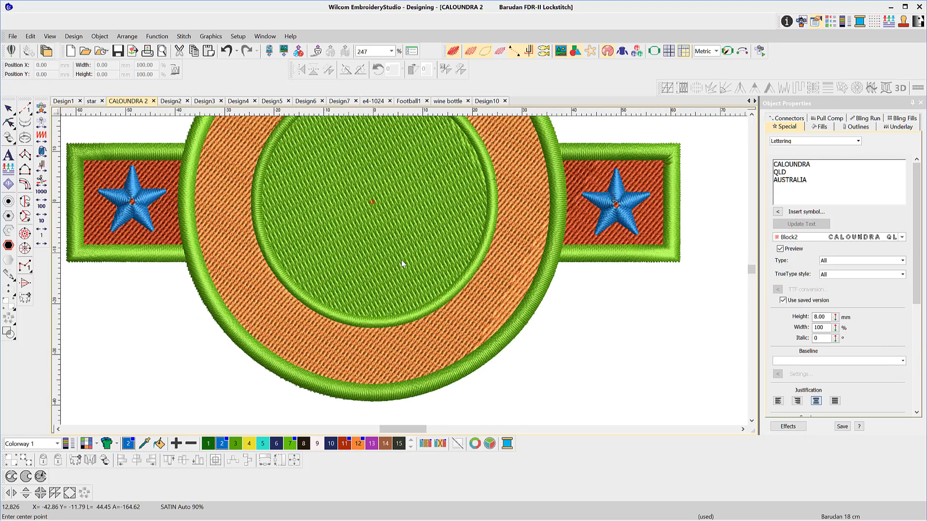
pyautogui.click(372, 202)
pyautogui.click(373, 203)
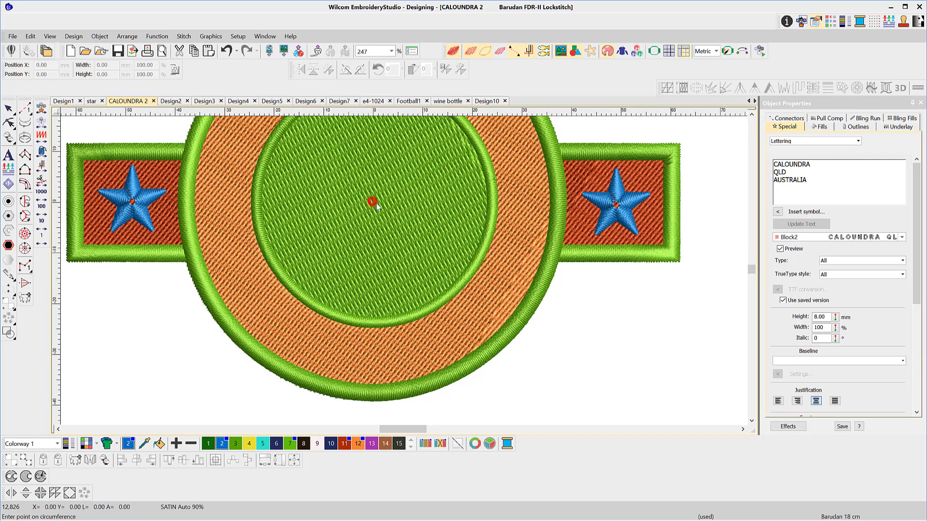
pyautogui.click(505, 203)
pyautogui.press('Return')
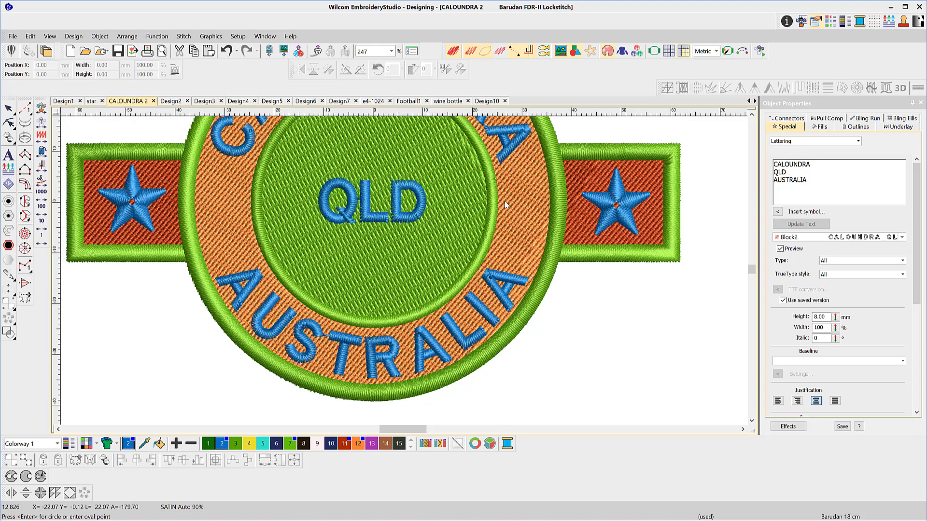
pyautogui.scroll(-2, 370, 283)
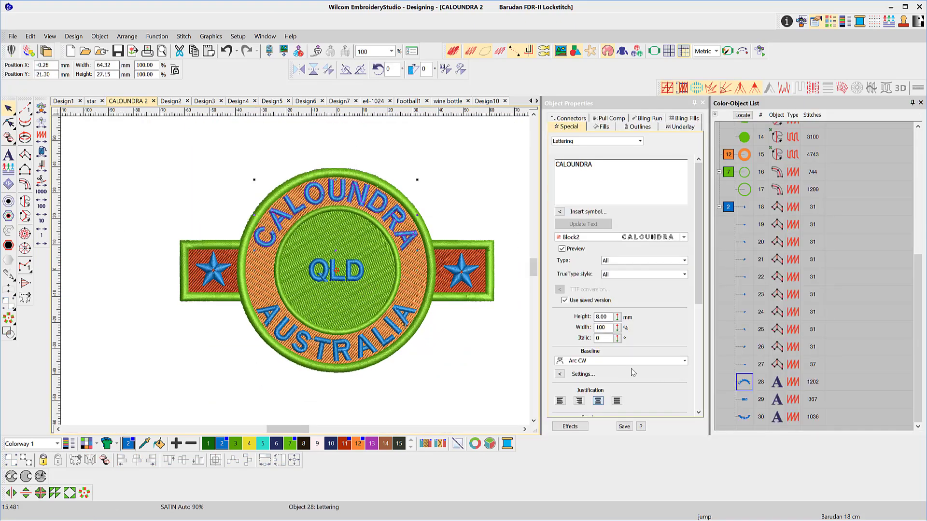
# Step: Inspect the QLD and AUSTRALIA objects and review AUSTRALIA's baseline settings without changes
pyautogui.click(743, 402)
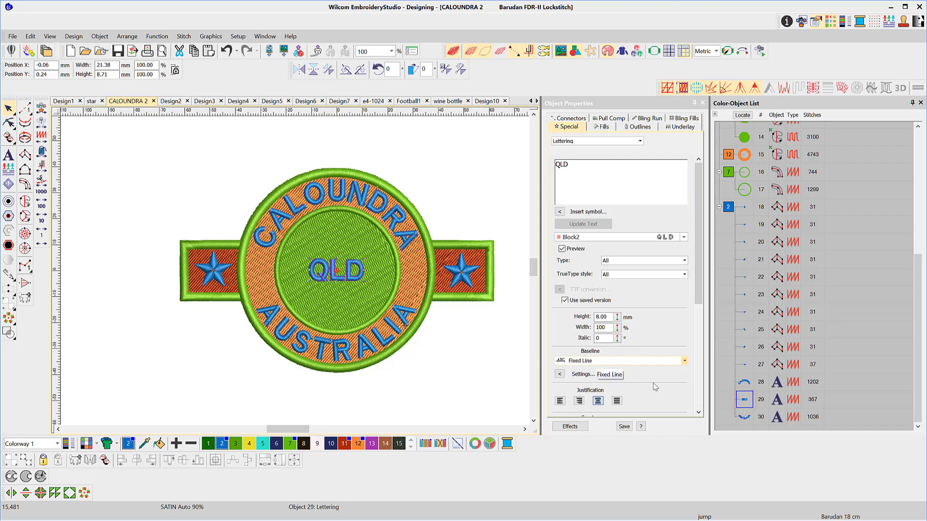
pyautogui.click(744, 418)
pyautogui.click(559, 374)
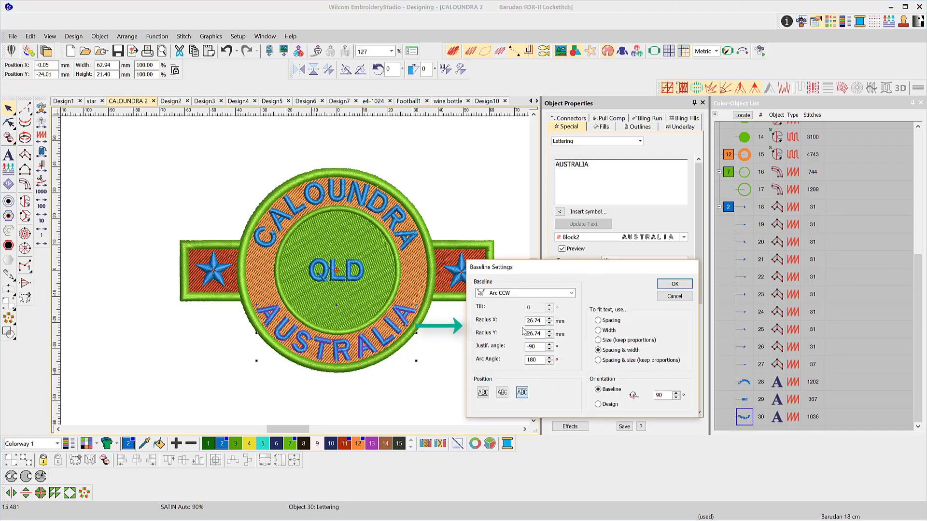
pyautogui.click(675, 284)
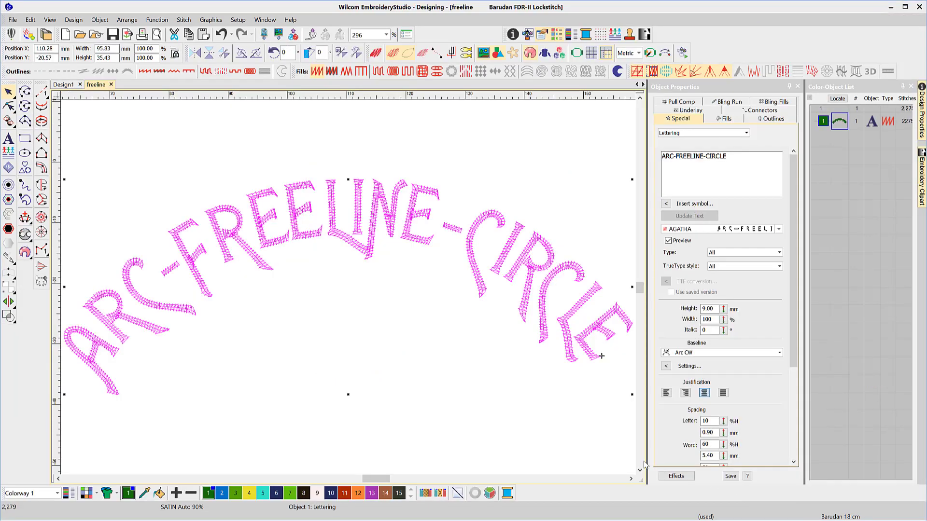
# Step: Tighten the ARC-FREELINE-CIRCLE arc by dragging its centre, toggling Free Line and back to Arc CW
pyautogui.press('h')
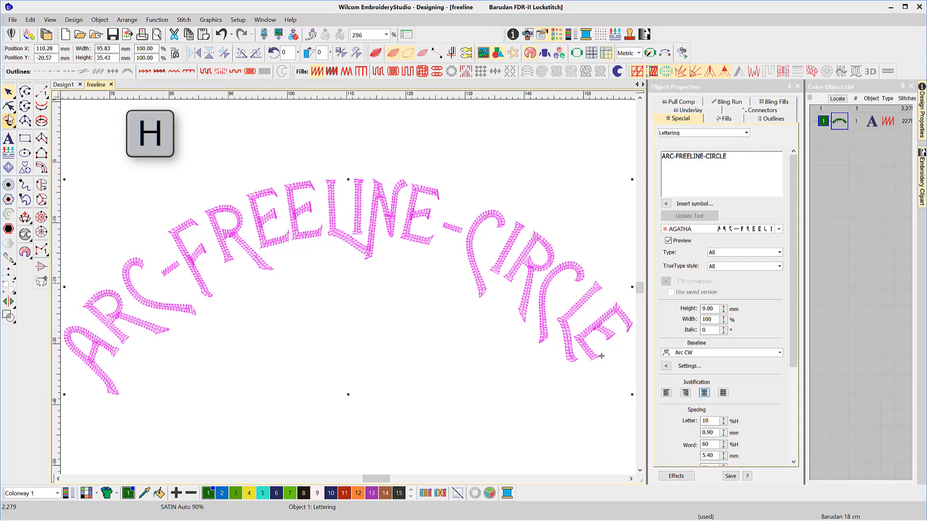
pyautogui.scroll(-3, 329, 297)
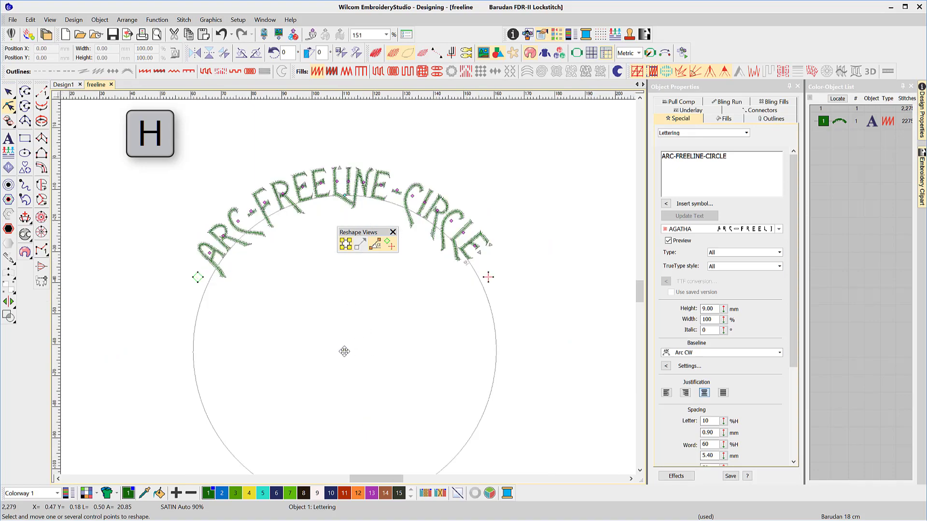
pyautogui.moveTo(345, 351); pyautogui.dragTo(362, 375)
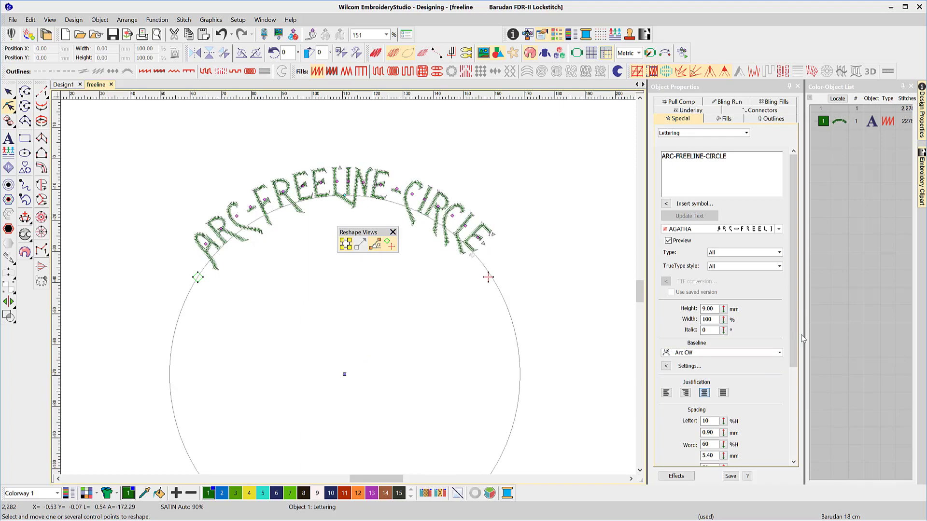
pyautogui.click(780, 353)
pyautogui.click(747, 363)
pyautogui.click(780, 355)
pyautogui.click(715, 370)
pyautogui.moveTo(345, 350)
pyautogui.mouseDown()
pyautogui.moveTo(342, 318)
pyautogui.moveTo(344, 345)
pyautogui.mouseUp()
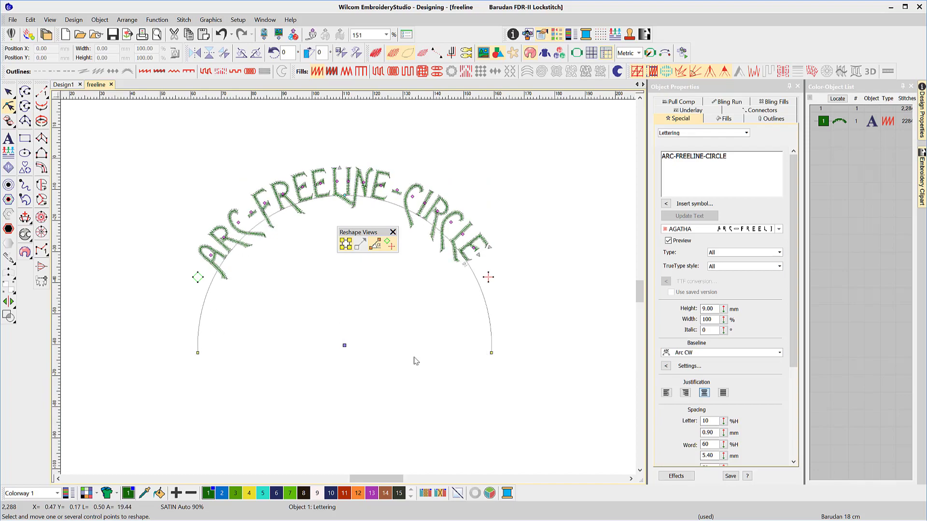
# Step: Switch the ARC-FREELINE-CIRCLE baseline to Circle CCW
pyautogui.click(779, 353)
pyautogui.click(676, 399)
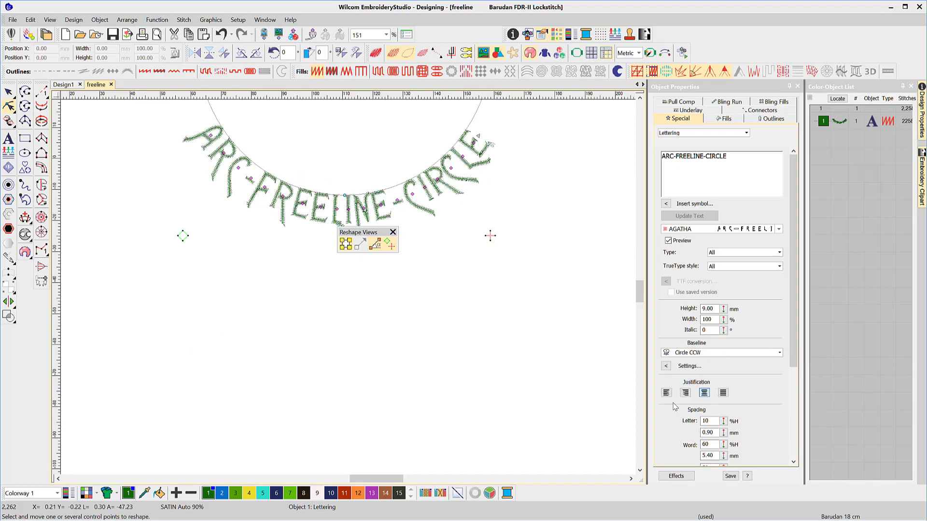
pyautogui.scroll(2, 380, 157)
pyautogui.scroll(-4, 358, 270)
# Step: Make the circle a tall ellipse with Radius Y 140 and reshape it with its handle
pyautogui.click(680, 367)
pyautogui.moveTo(545, 334); pyautogui.dragTo(509, 335)
pyautogui.write('140')
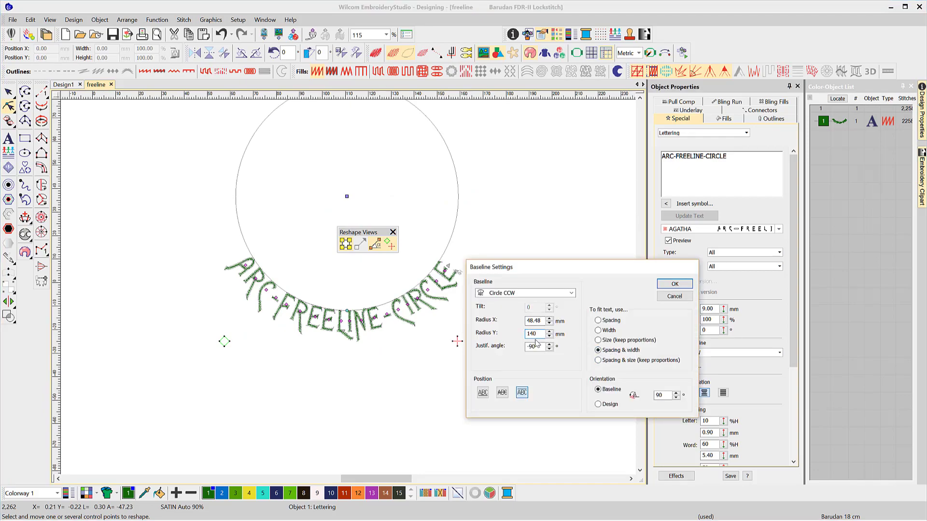
pyautogui.click(674, 284)
pyautogui.scroll(-3, 317, 177)
pyautogui.moveTo(313, 183); pyautogui.dragTo(314, 275)
# Step: Put ARC-FREELINE-CIRCLE on a straight Free Line baseline
pyautogui.click(779, 353)
pyautogui.click(715, 365)
pyautogui.scroll(2, 353, 321)
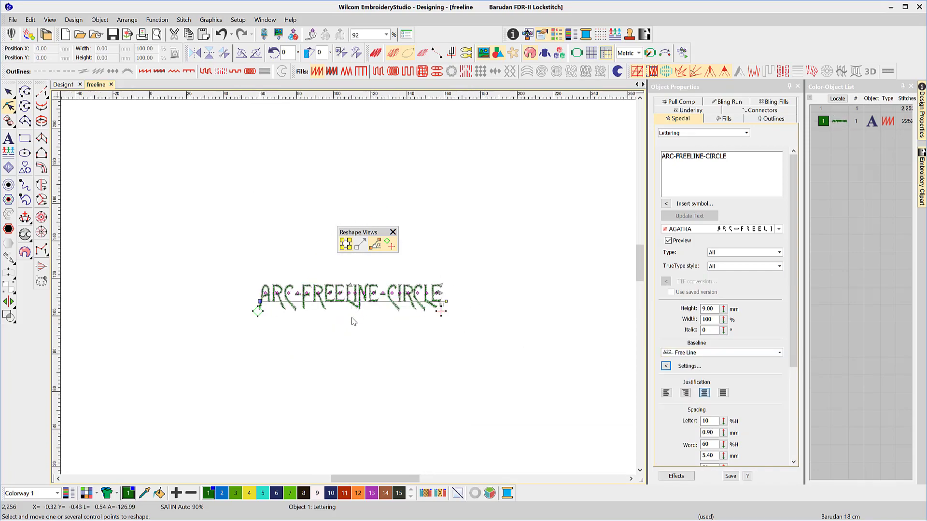